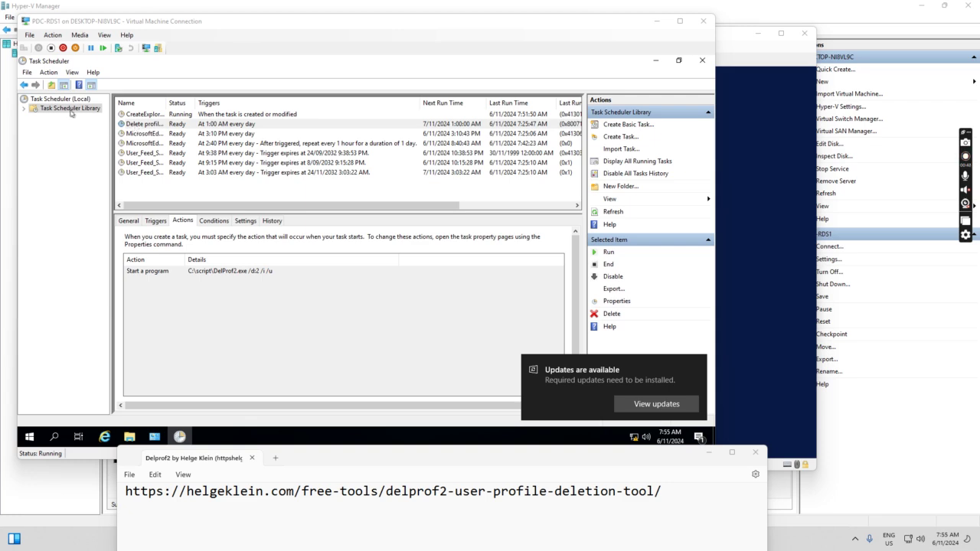
Step: Select the 'Delete profile older than 2 days' task in the Task Scheduler Library
click(139, 125)
Step: Widen the Name column and view the task's Properties action: C:\script\DelProf2.exe /d:2 /i /u
drag(166, 102, 227, 103)
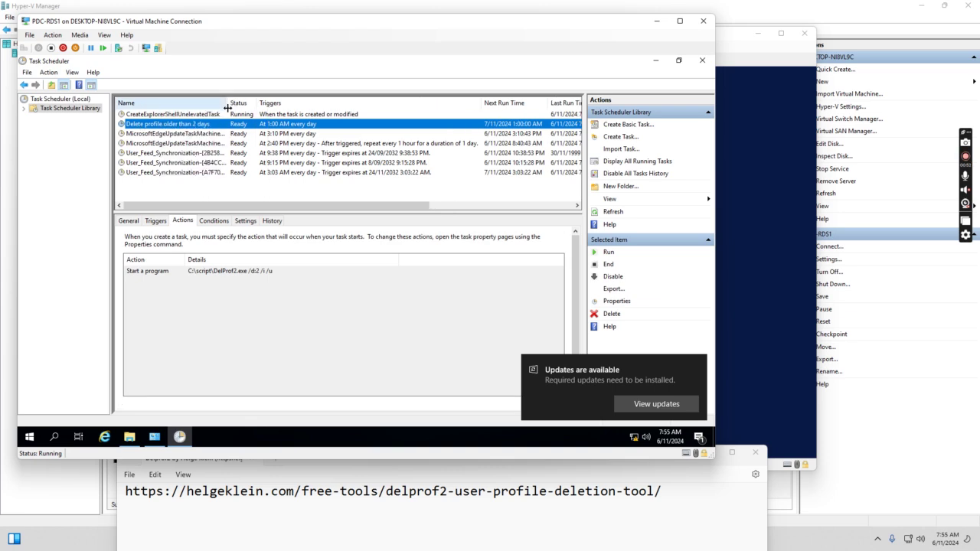
right_click(176, 125)
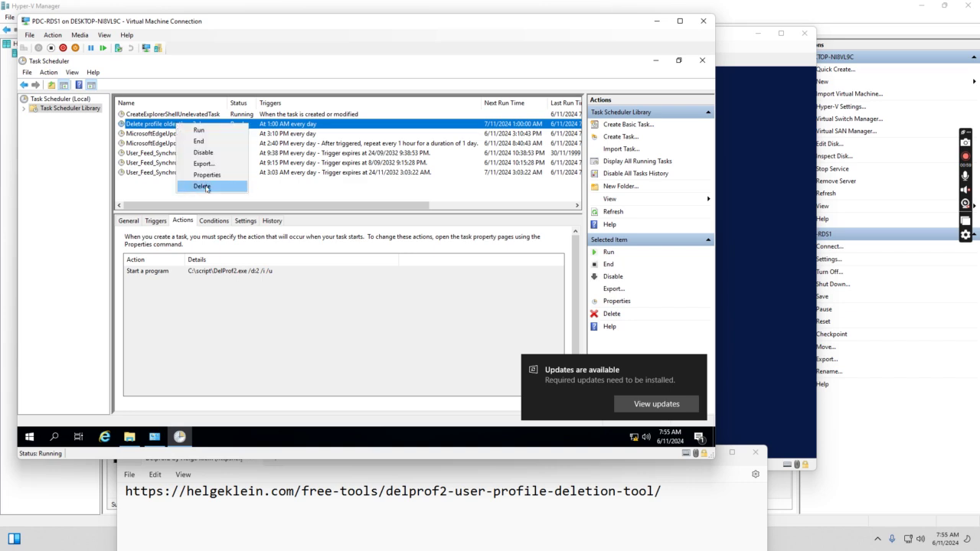
click(207, 176)
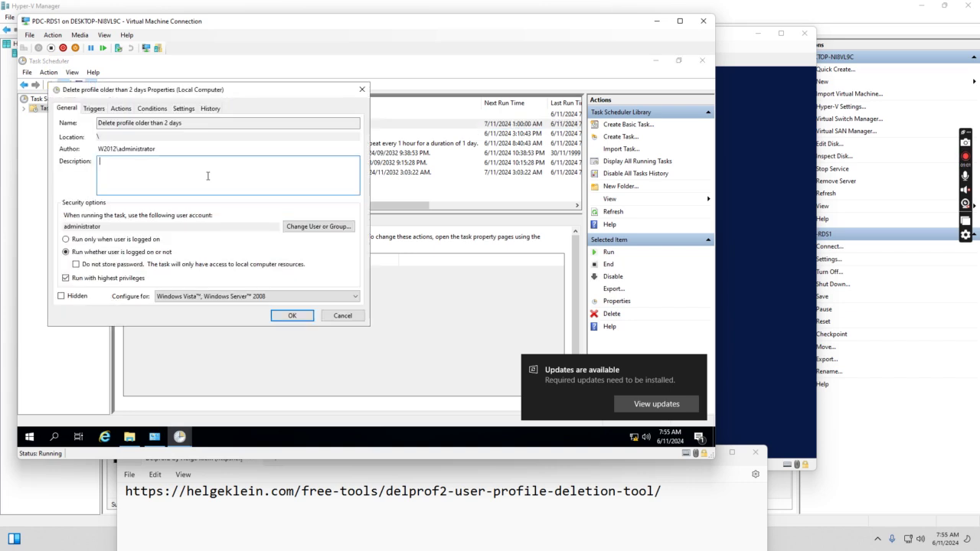
click(121, 109)
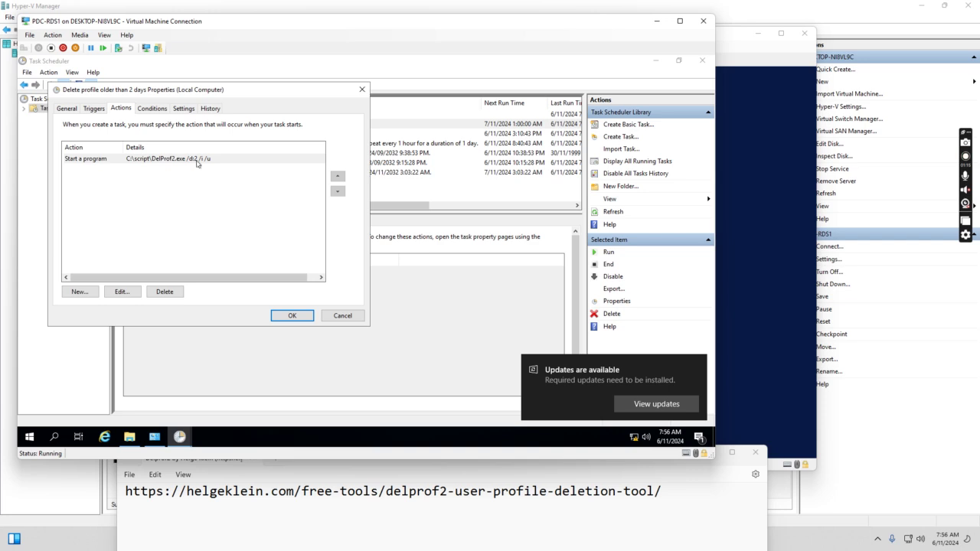
scroll(197, 163, right, 1)
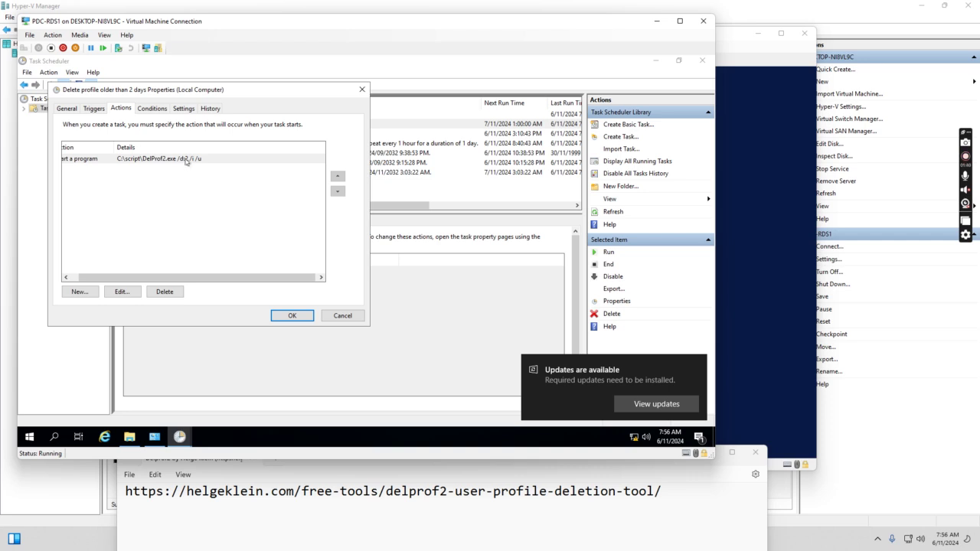
Step: Enable Run with highest privileges and save the task with the administrator account password
click(67, 109)
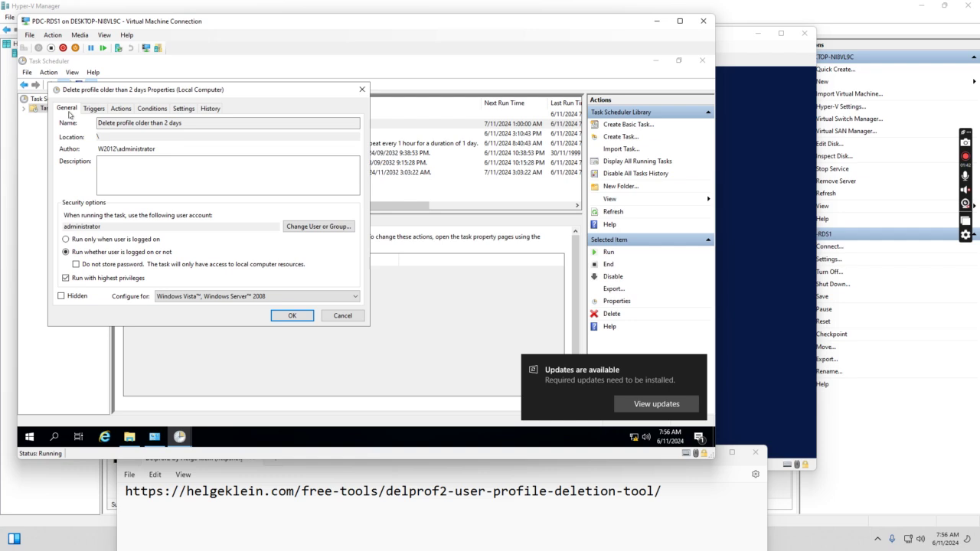
click(69, 280)
click(293, 316)
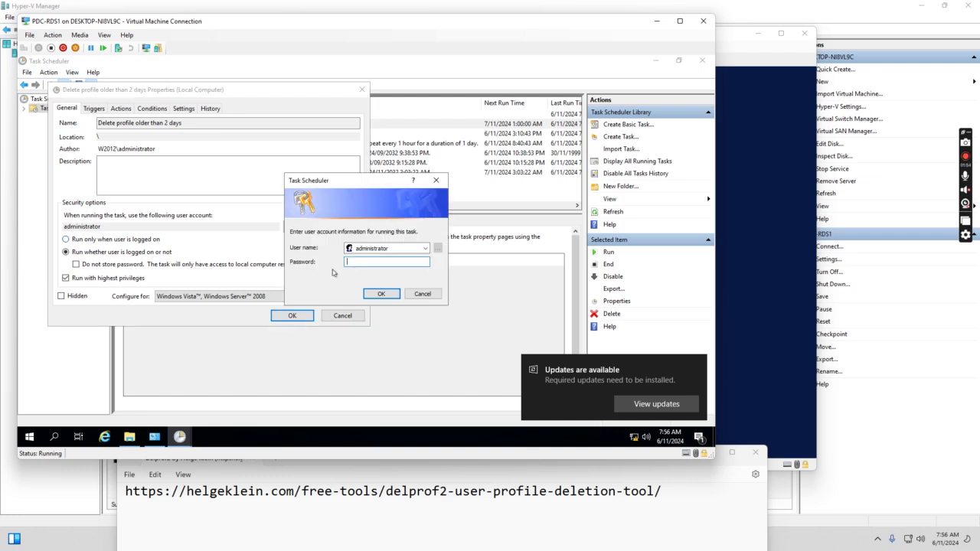
text(P)
key(Return)
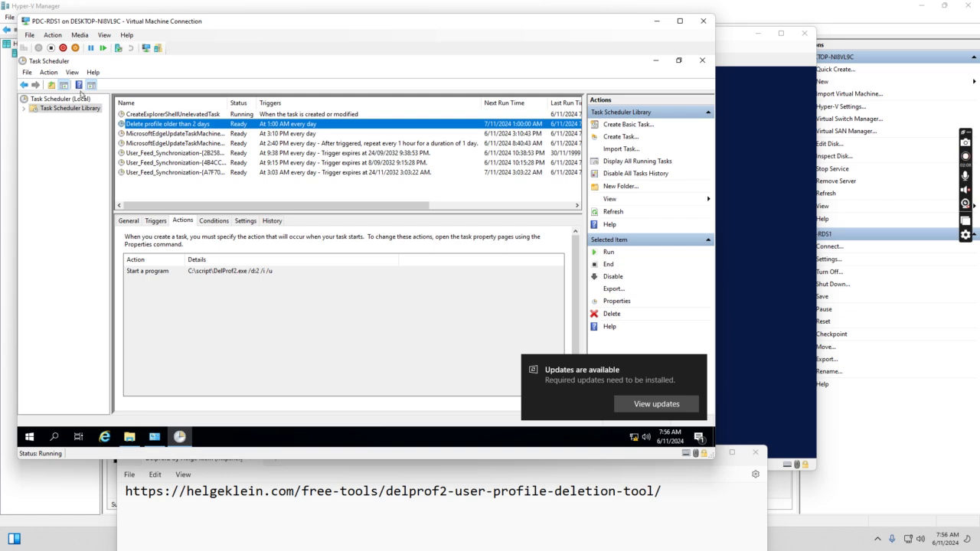
Step: Show the C:\Users profile folders in File Explorer and search Windows for 'registry'
click(130, 438)
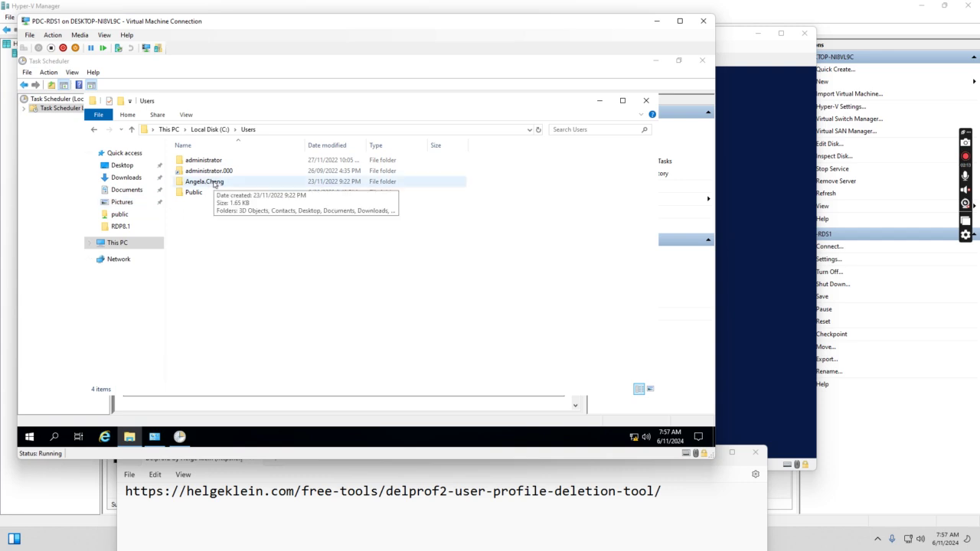
click(54, 437)
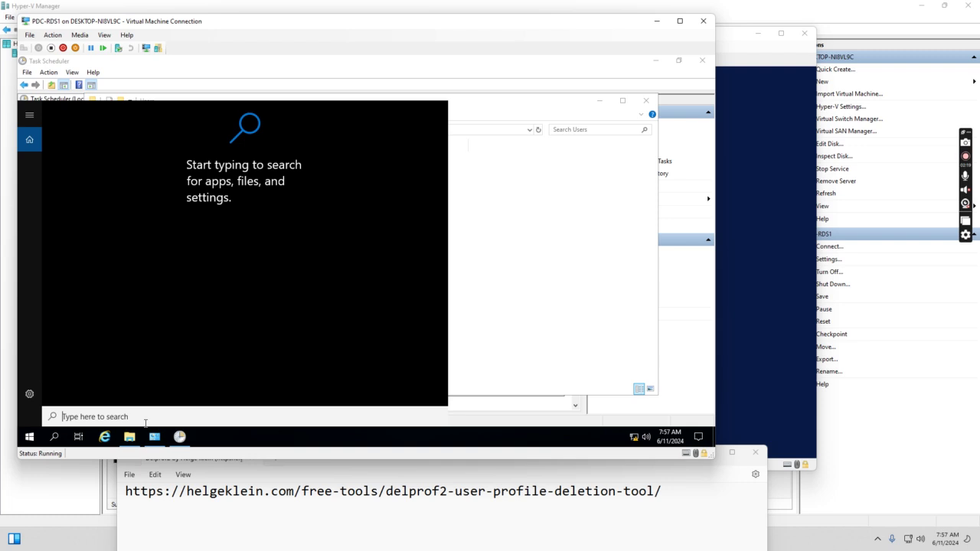
text(regi)
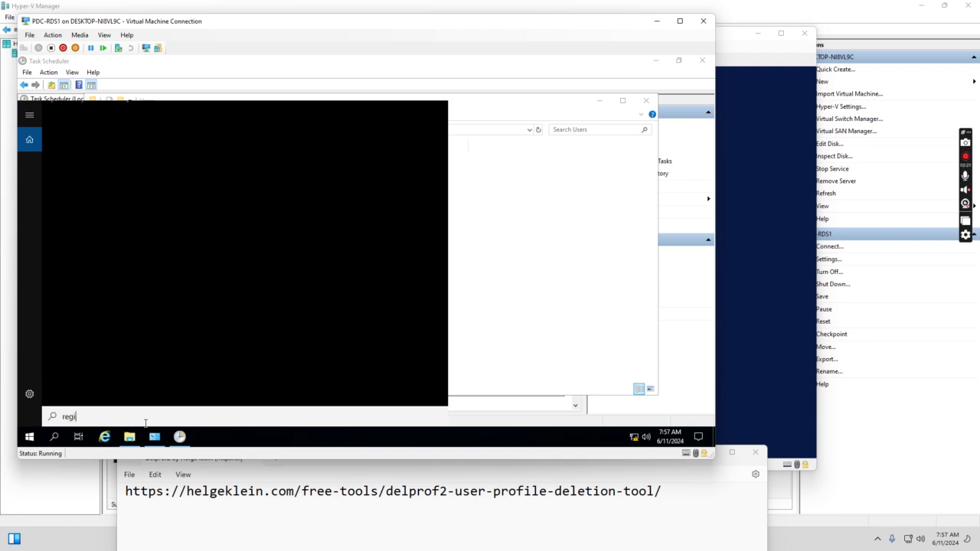
text(stry)
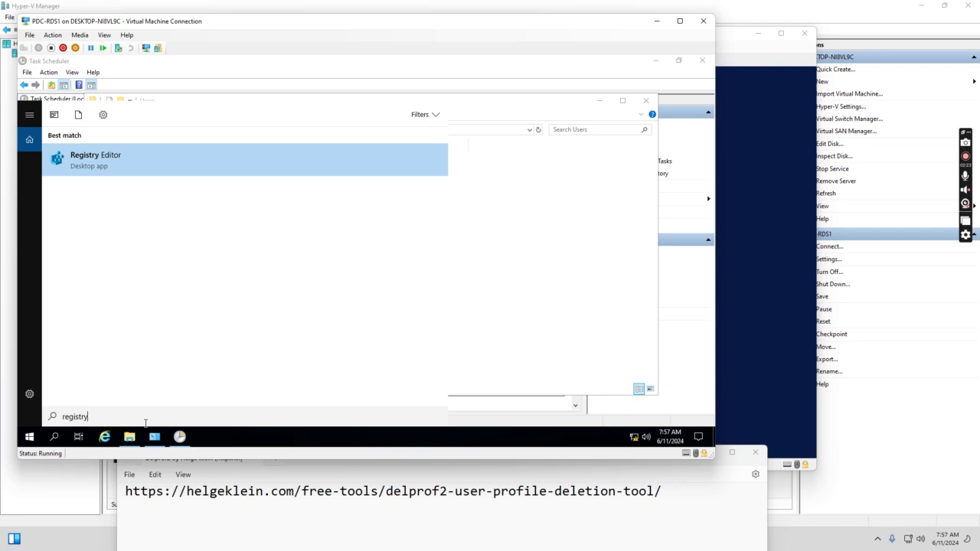
Step: Launch Registry Editor, inspect the other user's ProfileList key, then minimize it and move Explorer down
key(Return)
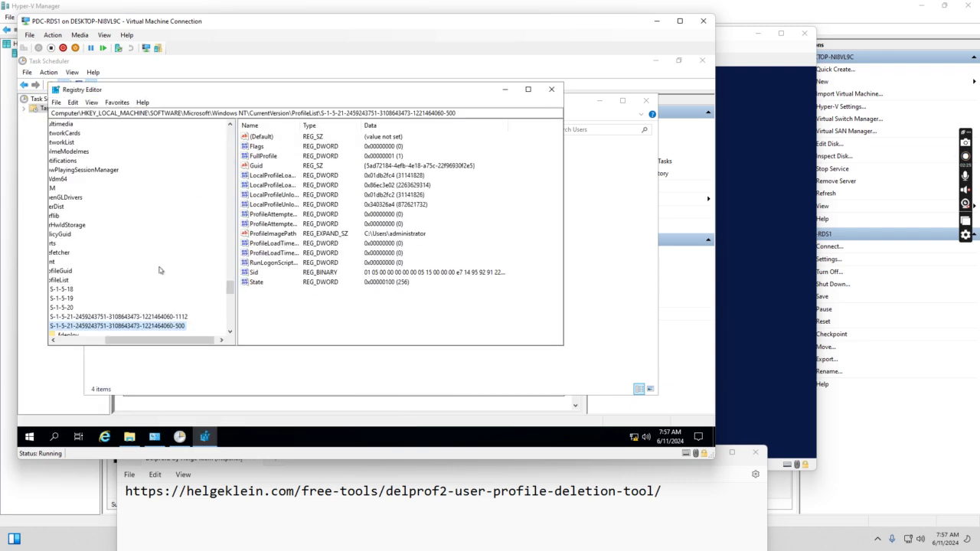
click(146, 317)
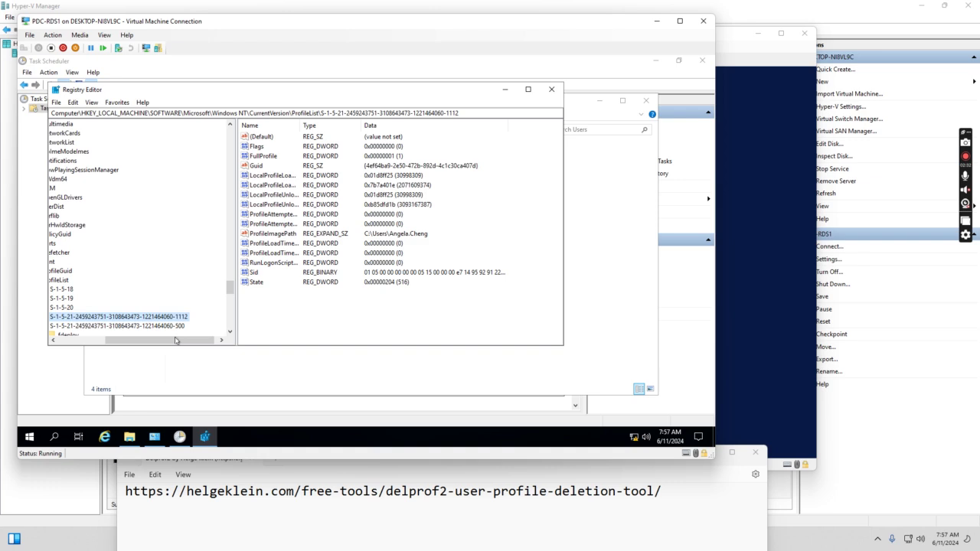
drag(175, 340, 128, 340)
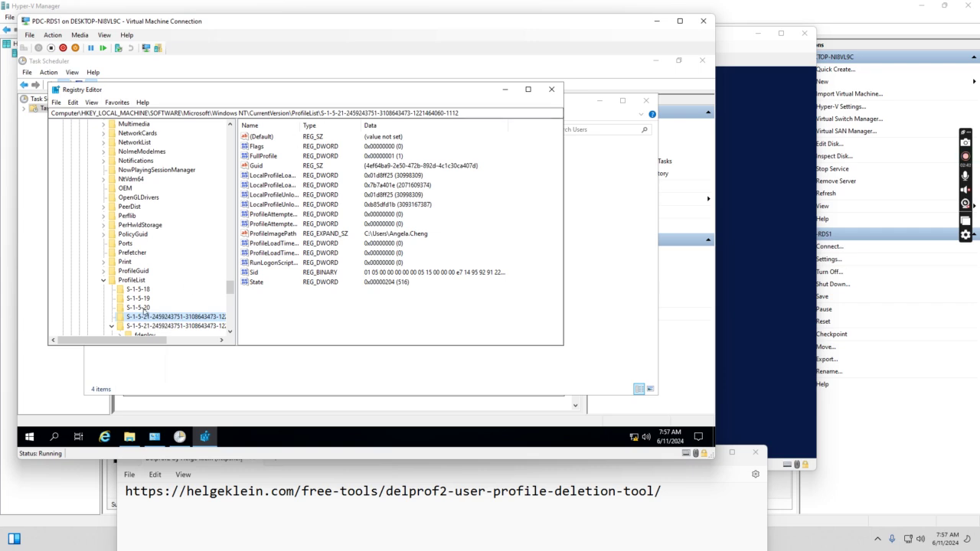
click(504, 89)
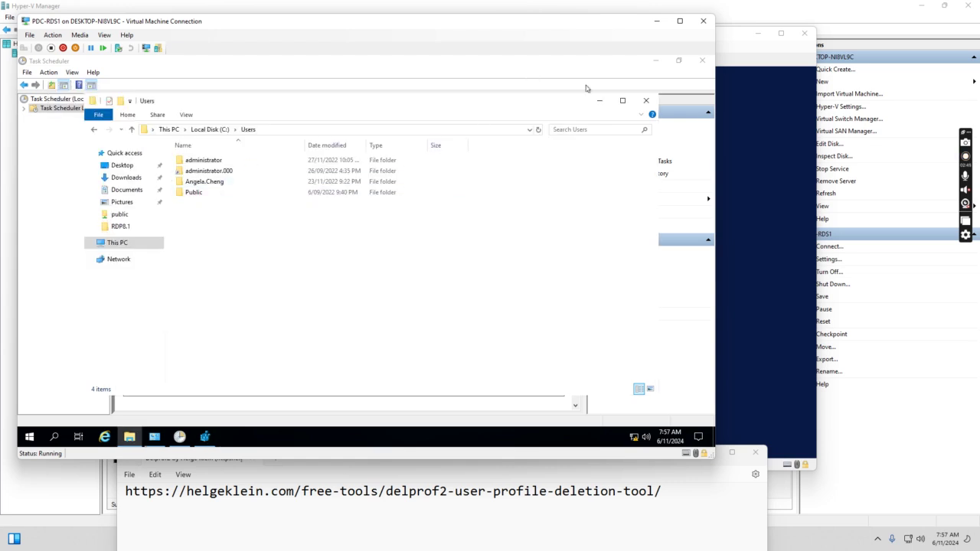
drag(540, 103, 537, 162)
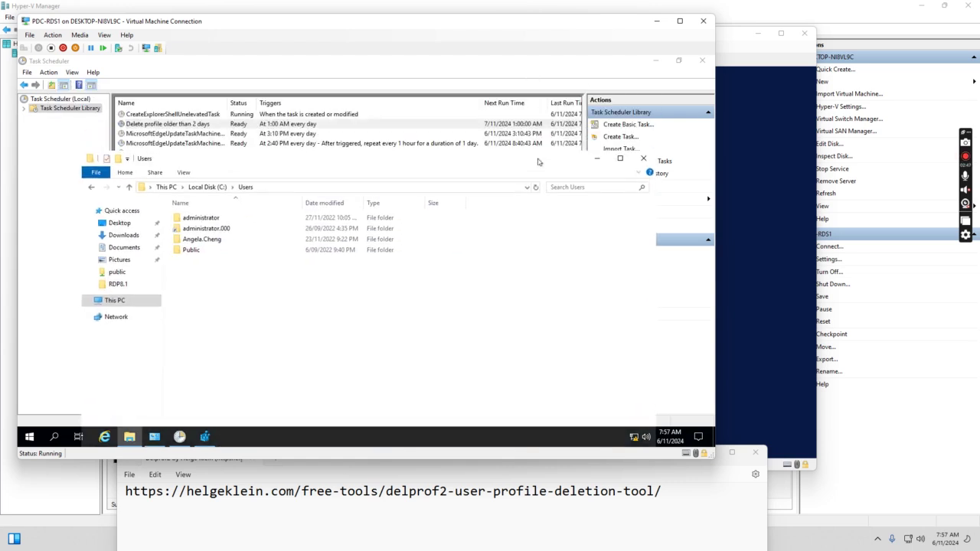
Step: Run the 'Delete profile older than 2 days' task now and refresh its status
click(598, 159)
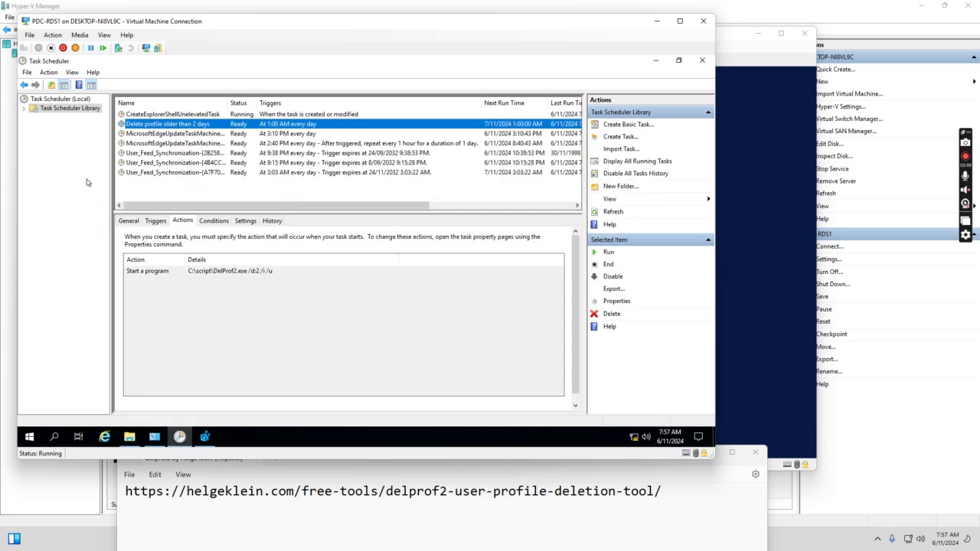
right_click(163, 128)
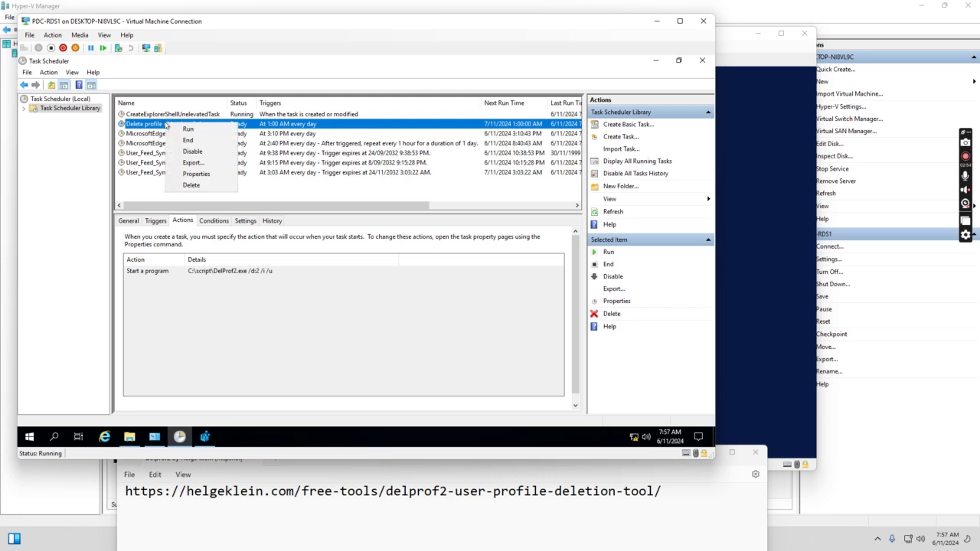
click(189, 130)
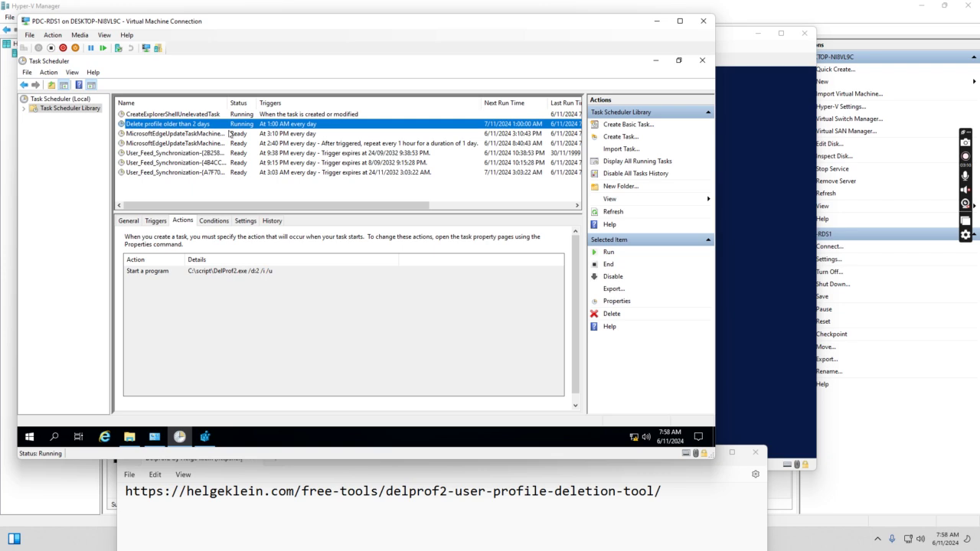
click(614, 212)
click(130, 436)
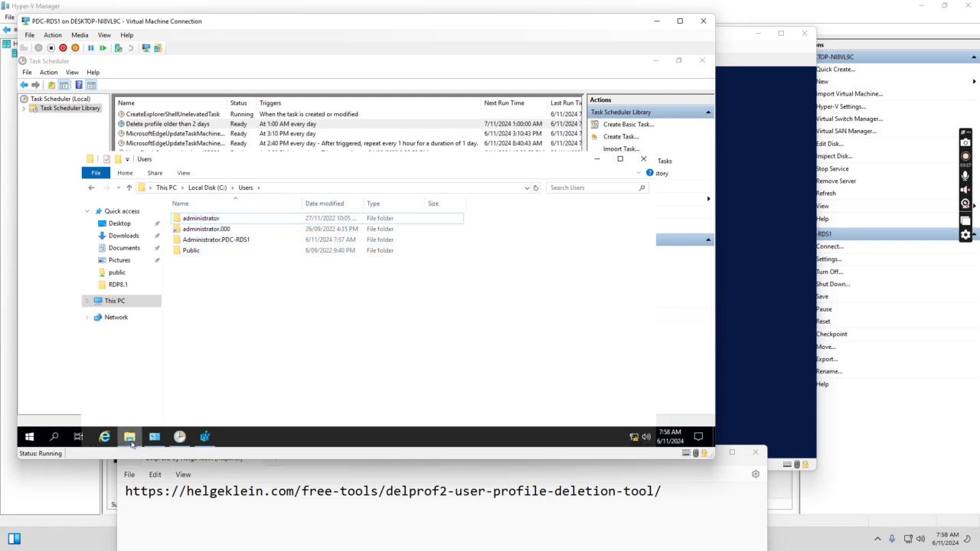
Step: Bring Registry Editor back to the front after checking the C:\Users folders
click(204, 437)
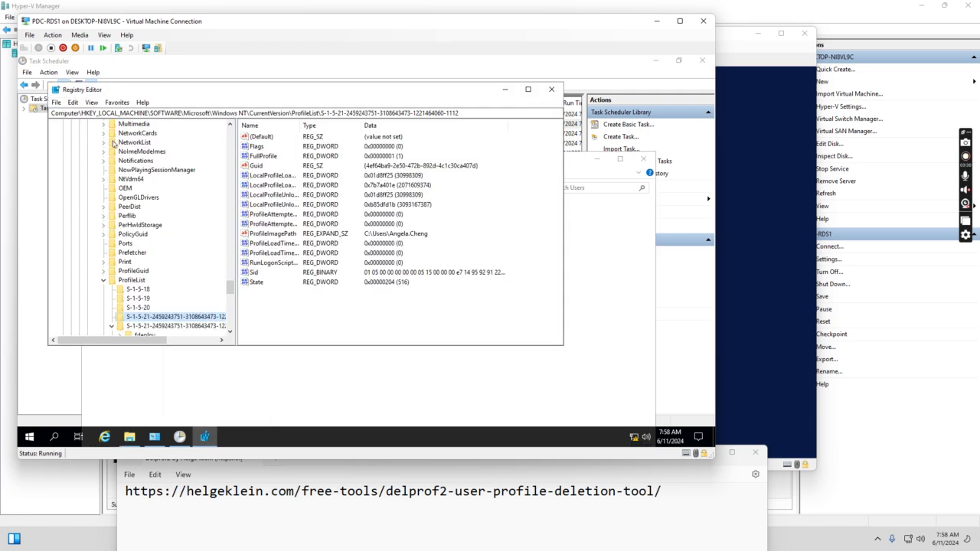
Step: Refresh Registry Editor via View > Refresh and select the ProfileList key
click(91, 102)
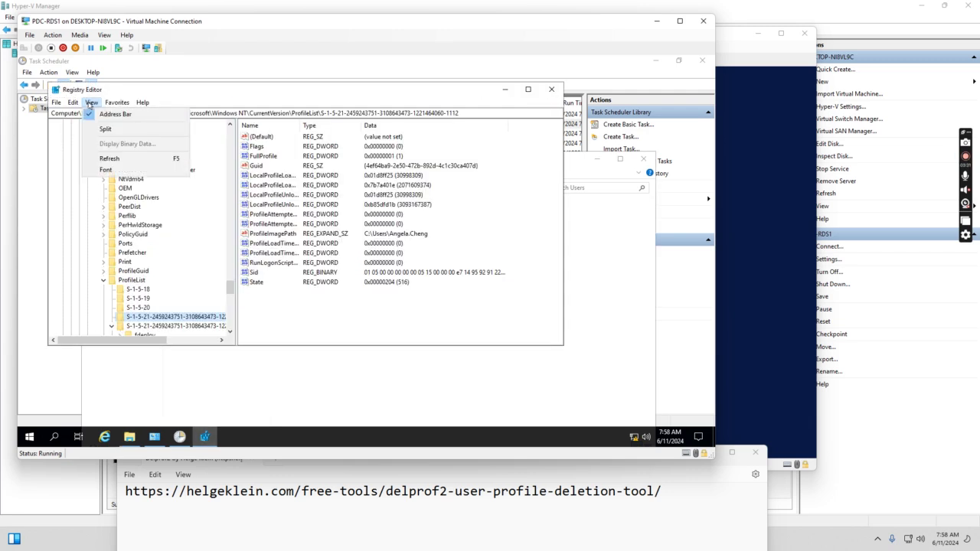
click(109, 158)
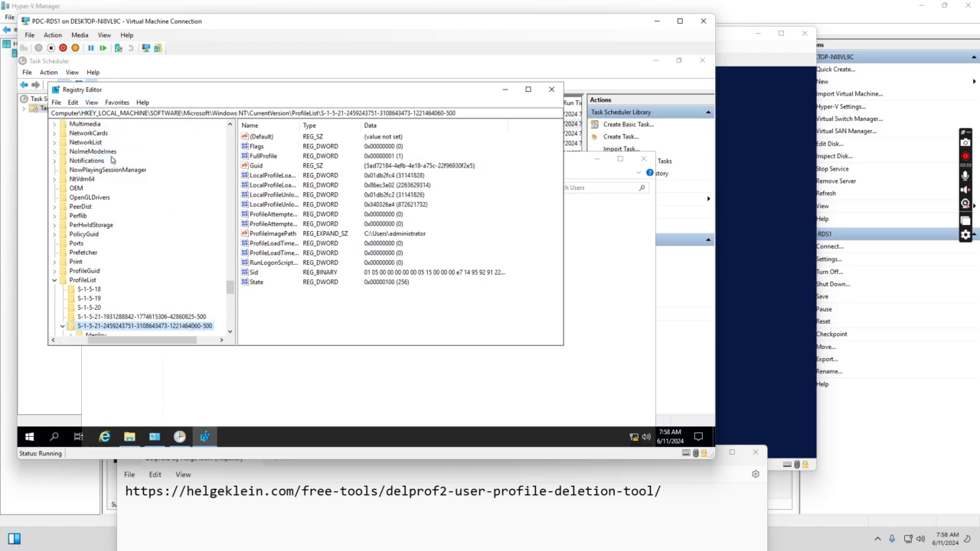
click(82, 280)
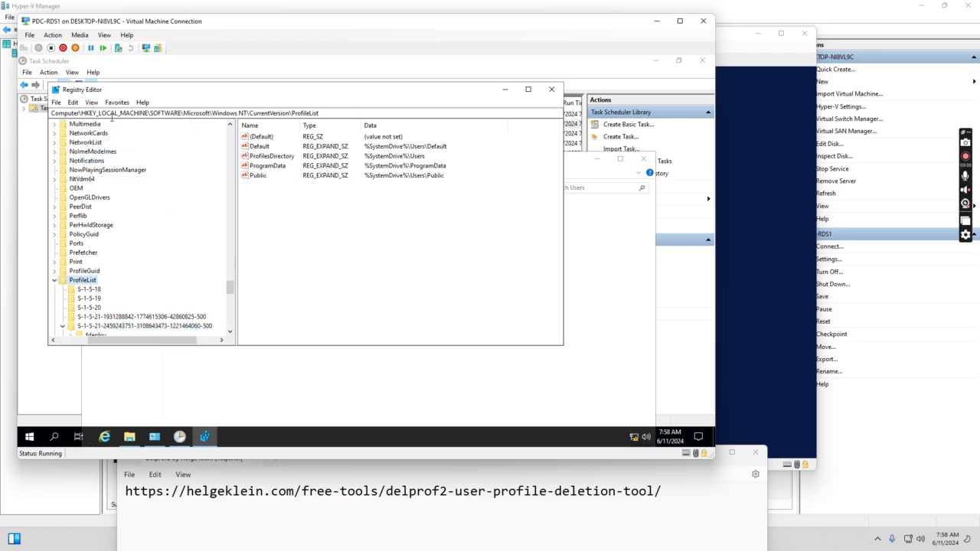
click(91, 102)
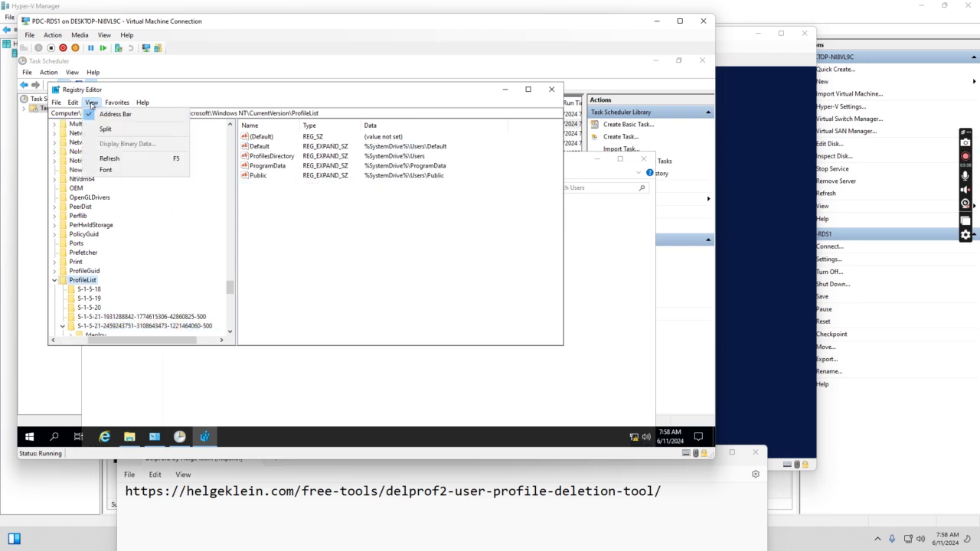
click(114, 159)
Step: Inspect the Administrator.PDC-RDS1, administrator and service profile keys, confirming the old user's key is gone
click(180, 318)
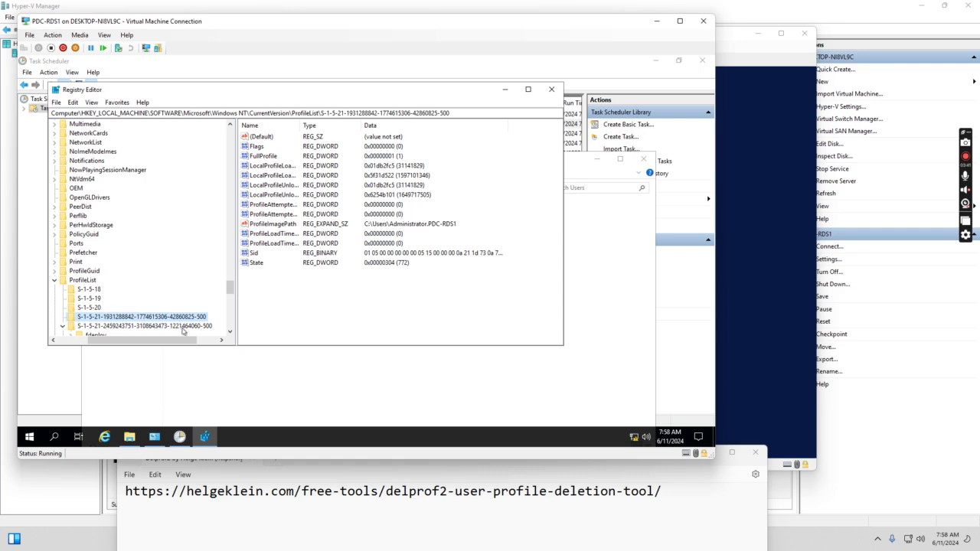
click(186, 326)
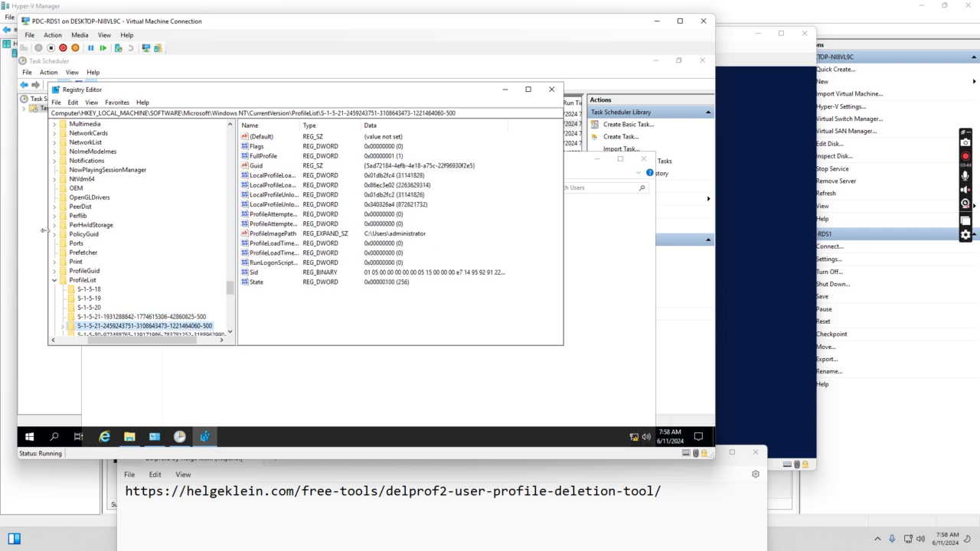
scroll(198, 283, down, 2)
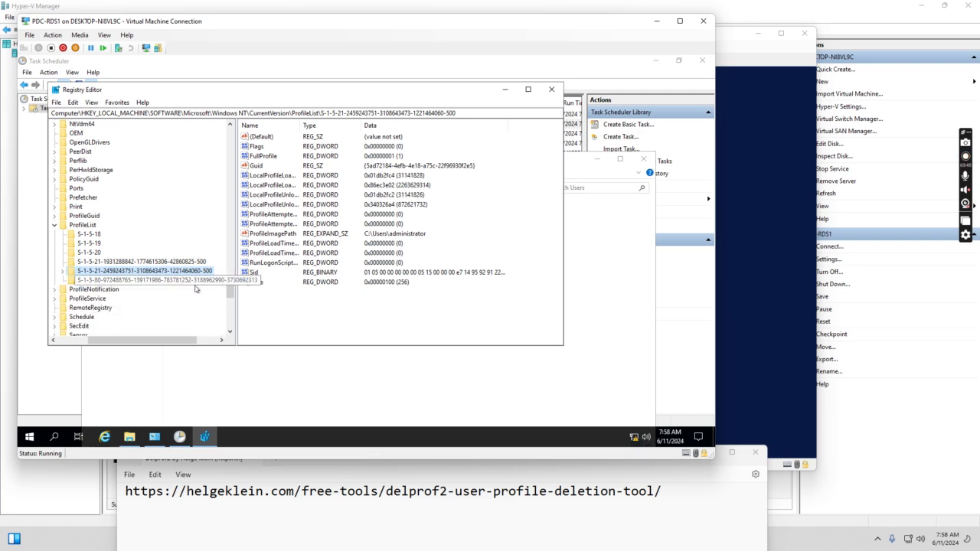
click(172, 281)
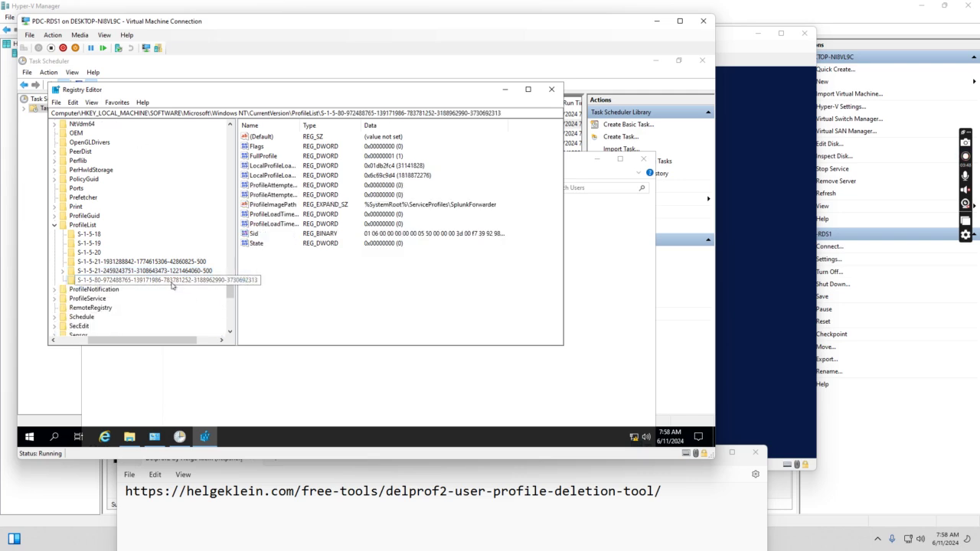
click(84, 228)
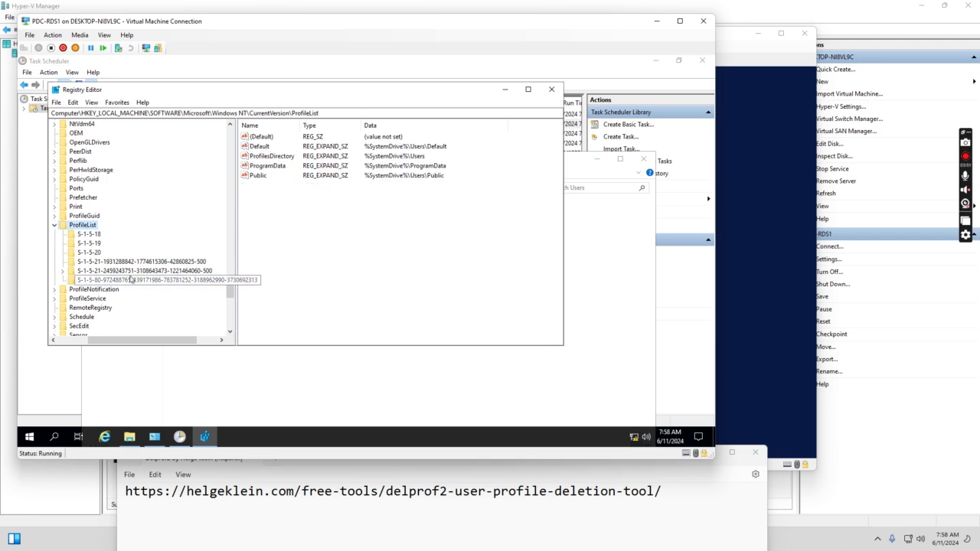
scroll(149, 269, down, 1)
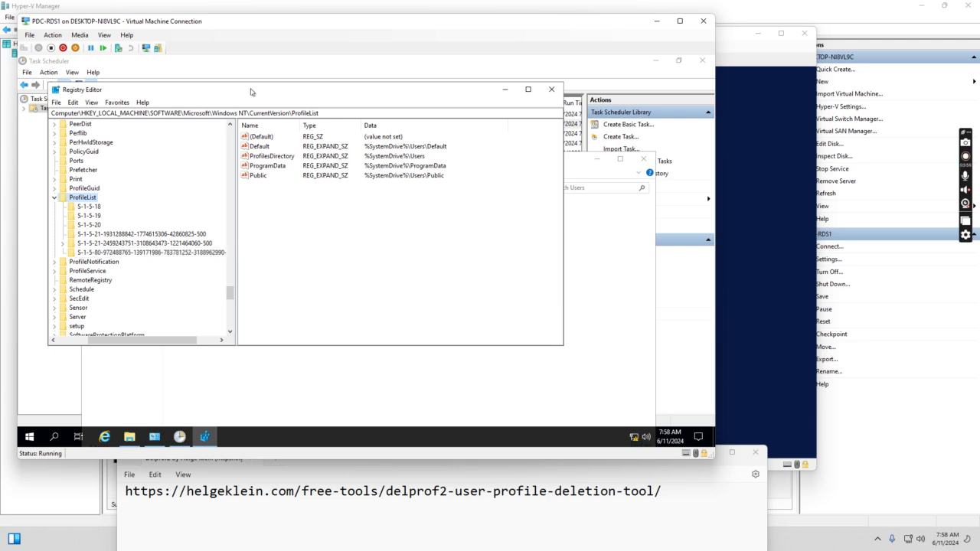
drag(250, 92, 309, 222)
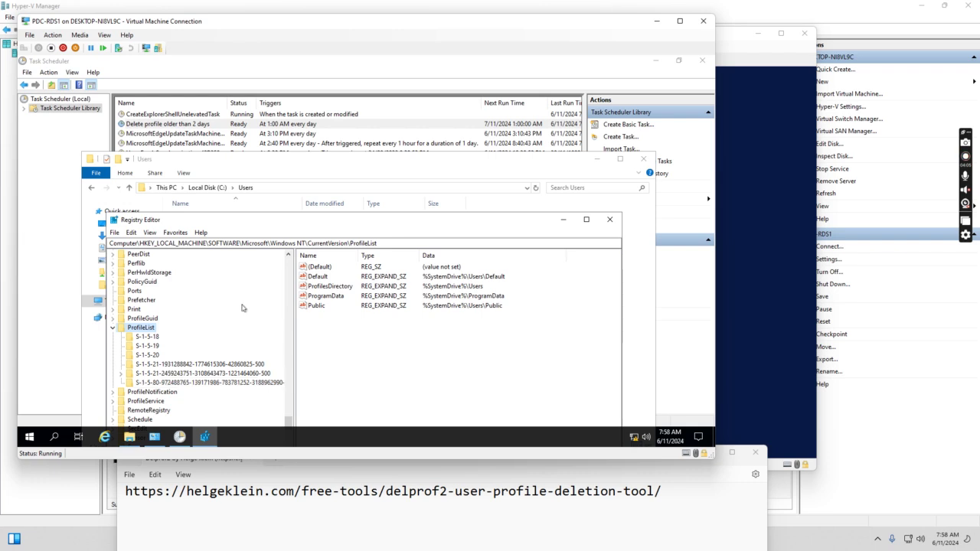
Step: Return to Task Scheduler showing the task's DelProf2.exe /d:2 /i /u action
click(359, 161)
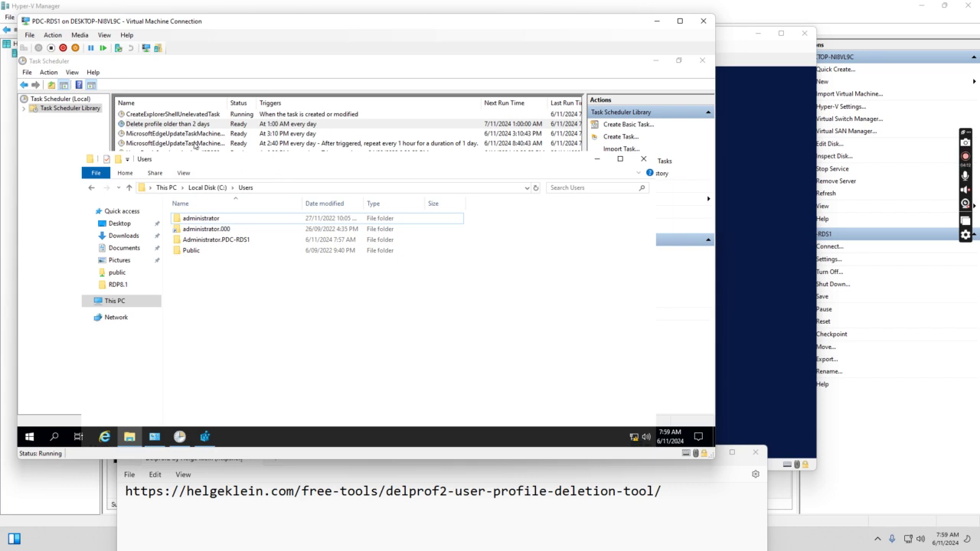
click(179, 437)
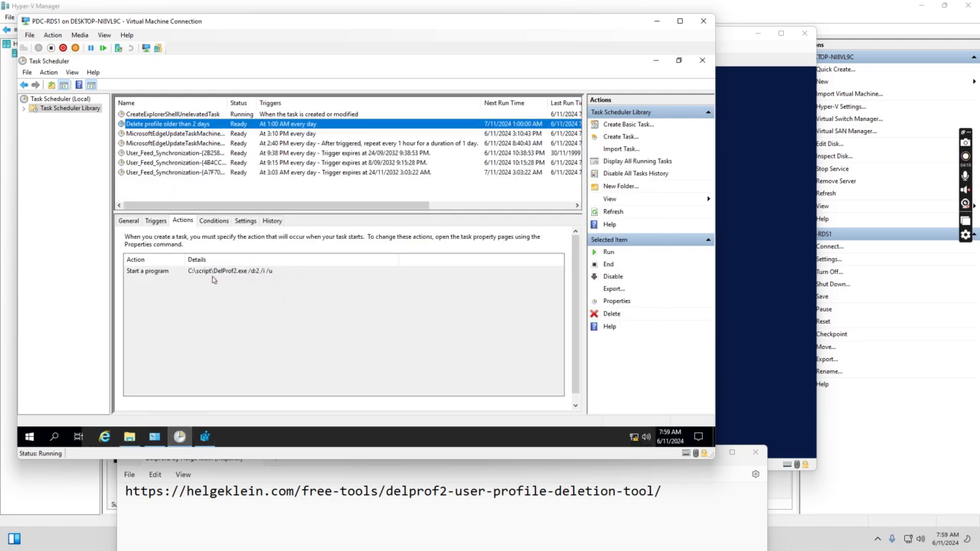